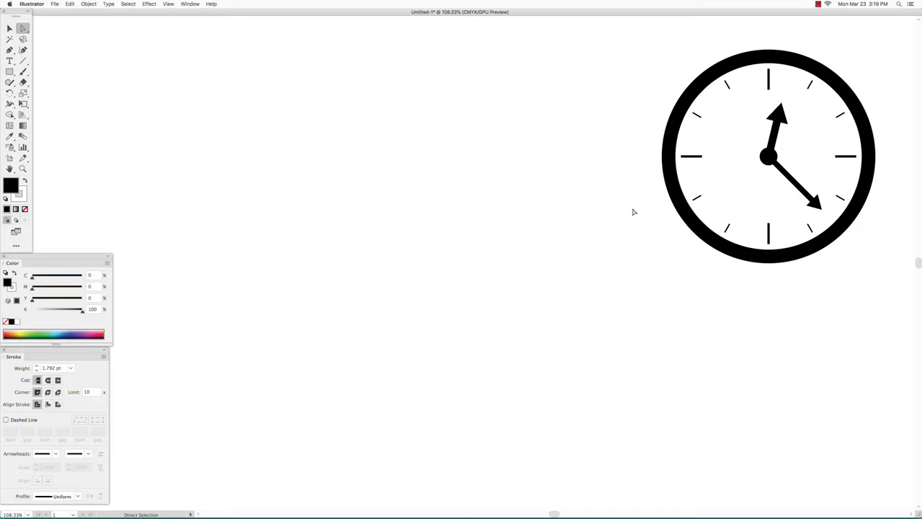
# Enable Smart Guides from the View menu so shapes snap while drawing
pyautogui.click(148, 4)
pyautogui.moveTo(170, 4)
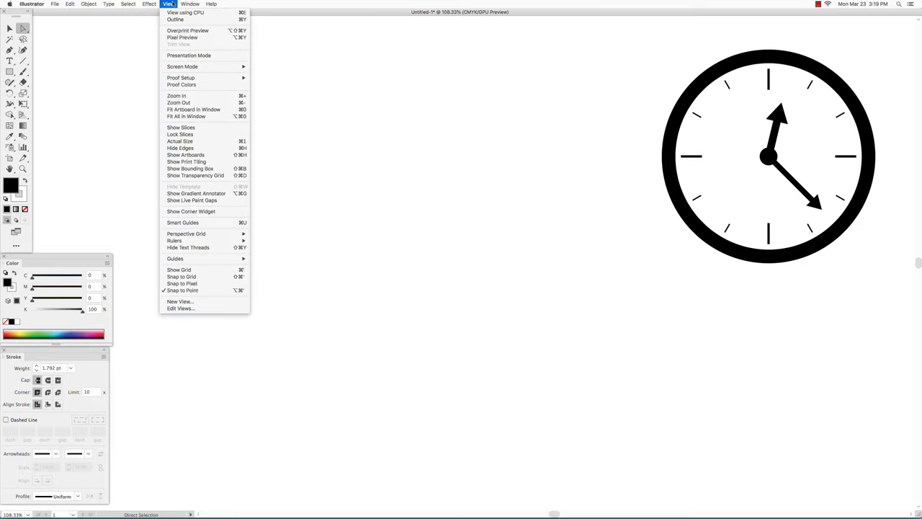
pyautogui.click(189, 224)
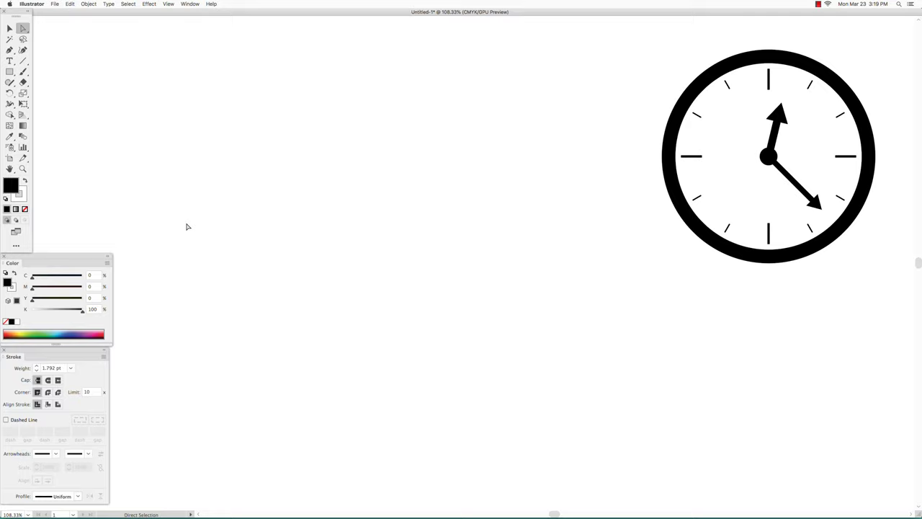
# Draw a circle near the middle of the page with the Ellipse Tool
pyautogui.click(10, 71)
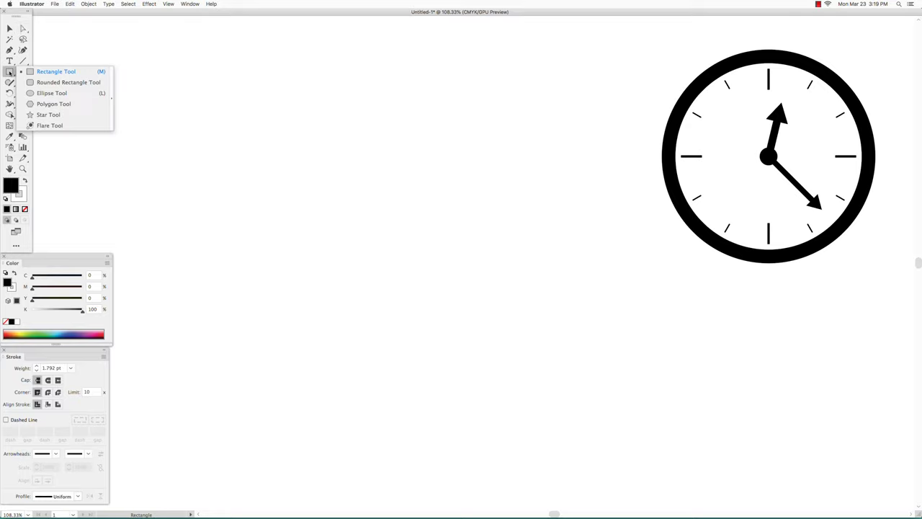
pyautogui.click(44, 93)
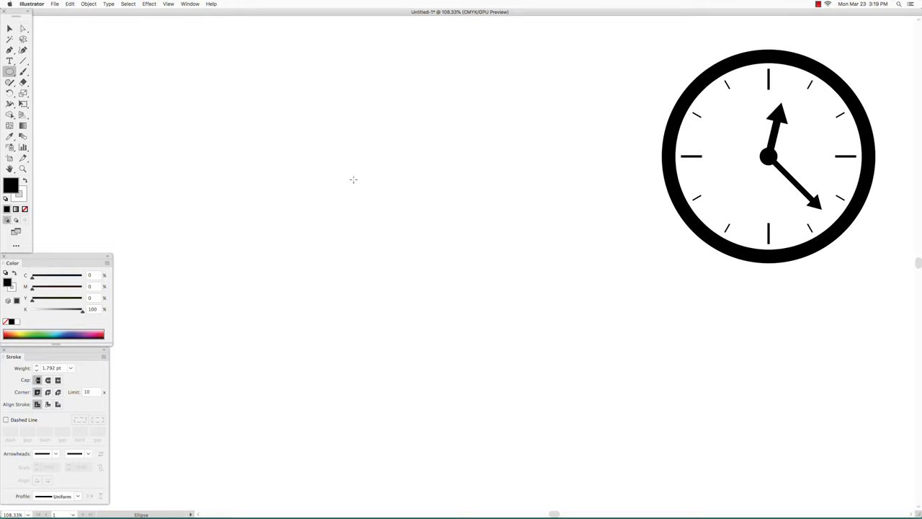
pyautogui.moveTo(337, 131); pyautogui.dragTo(531, 333)
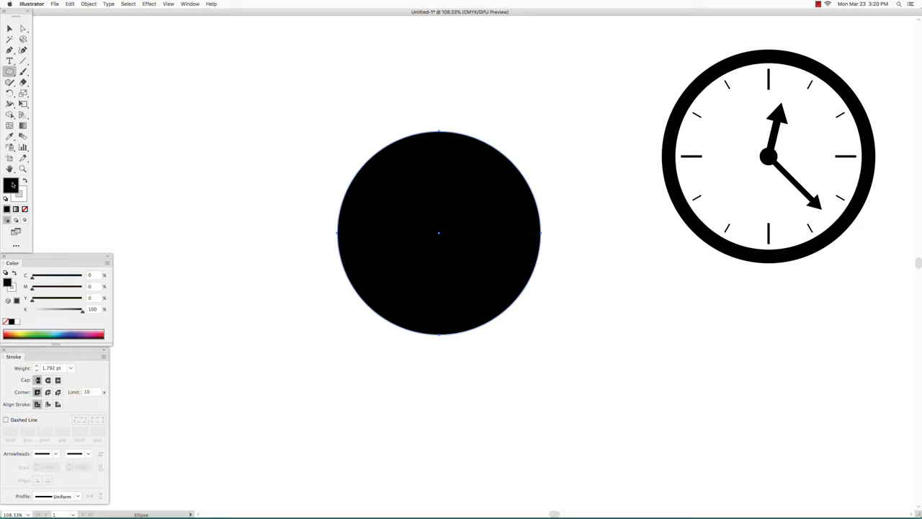
# Give the circle no fill and a black stroke, thickening the weight to 24 pt
pyautogui.click(26, 209)
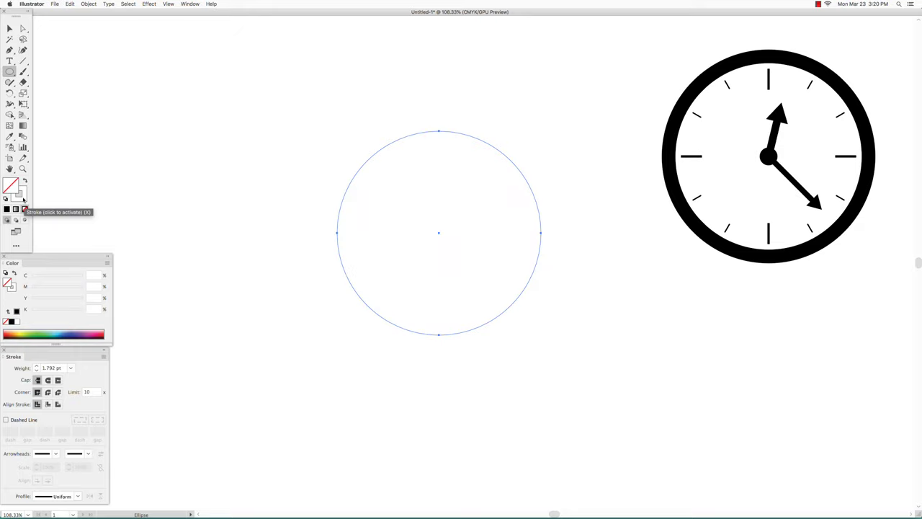
pyautogui.click(23, 199)
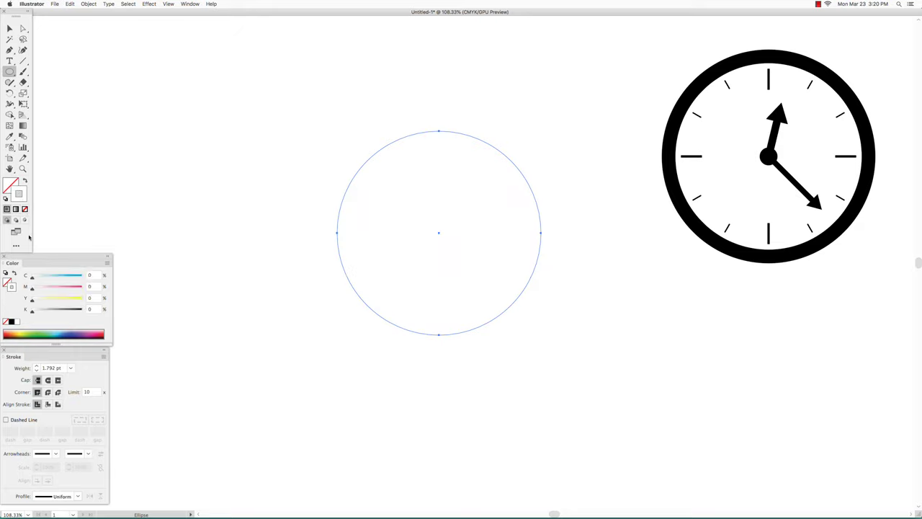
pyautogui.click(11, 321)
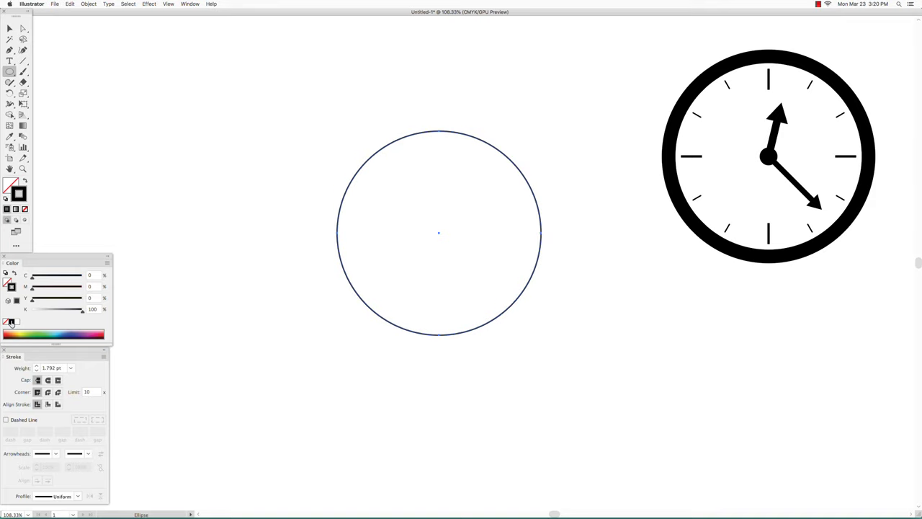
pyautogui.click(37, 366)
pyautogui.click(36, 366)
pyautogui.click(37, 366)
pyautogui.click(37, 366)
pyautogui.click(37, 366)
pyautogui.click(37, 366)
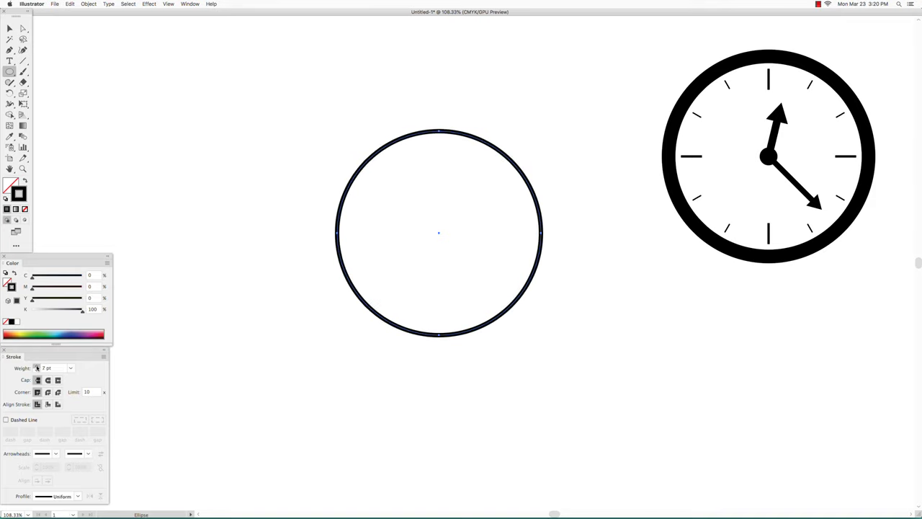
pyautogui.click(37, 366)
pyautogui.click(37, 366)
pyautogui.click(37, 366)
pyautogui.click(37, 366)
pyautogui.click(37, 366)
pyautogui.click(37, 366)
pyautogui.click(36, 366)
pyautogui.click(37, 366)
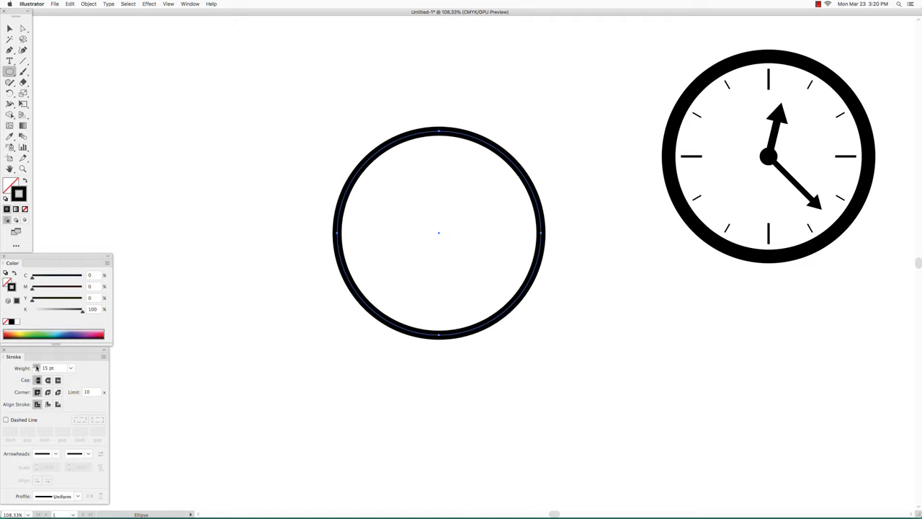
pyautogui.click(37, 365)
pyautogui.click(37, 366)
pyautogui.click(37, 366)
pyautogui.click(36, 366)
pyautogui.click(37, 366)
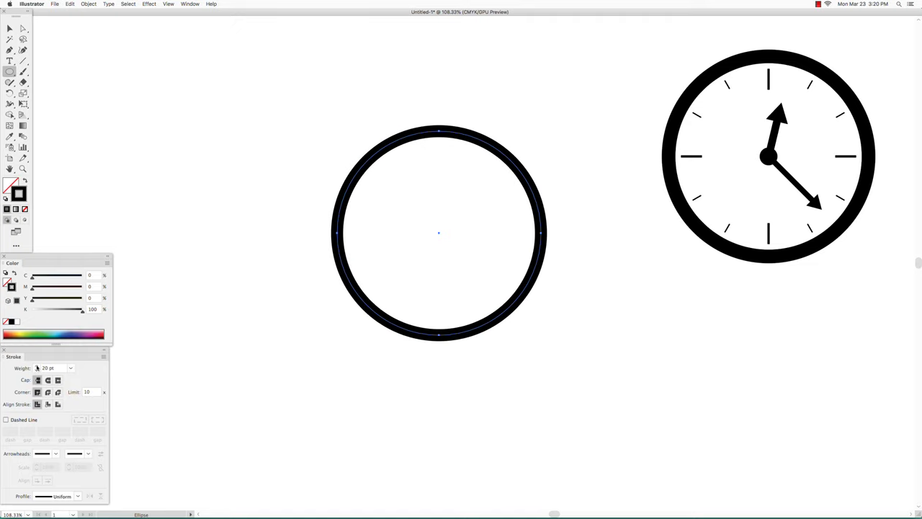
pyautogui.click(37, 366)
pyautogui.click(37, 366)
pyautogui.click(36, 365)
pyautogui.click(36, 366)
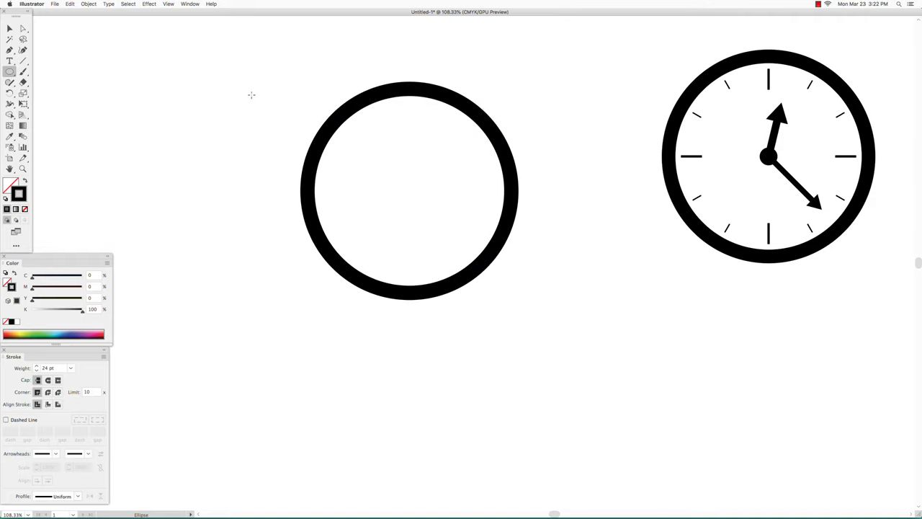
# Draw a short vertical line inside the circle's top edge, aligned with its centre
pyautogui.click(24, 61)
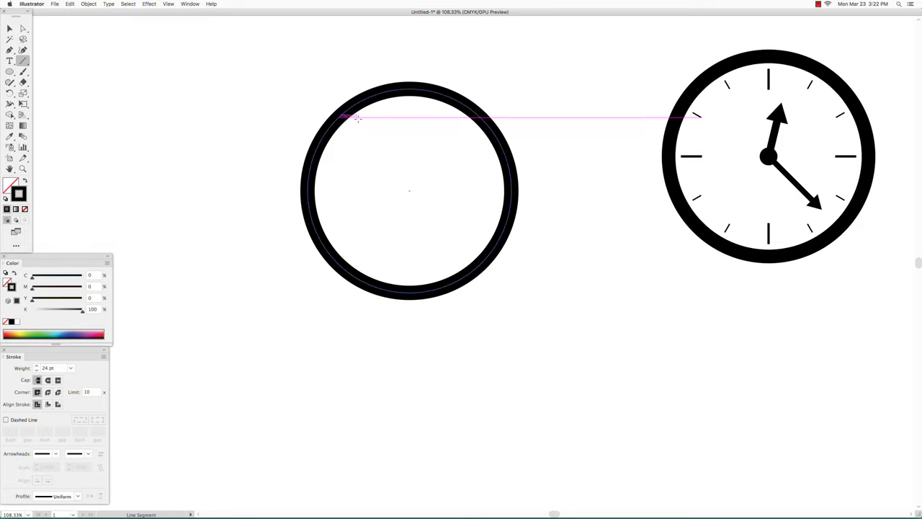
pyautogui.moveTo(409, 191); pyautogui.dragTo(409, 102)
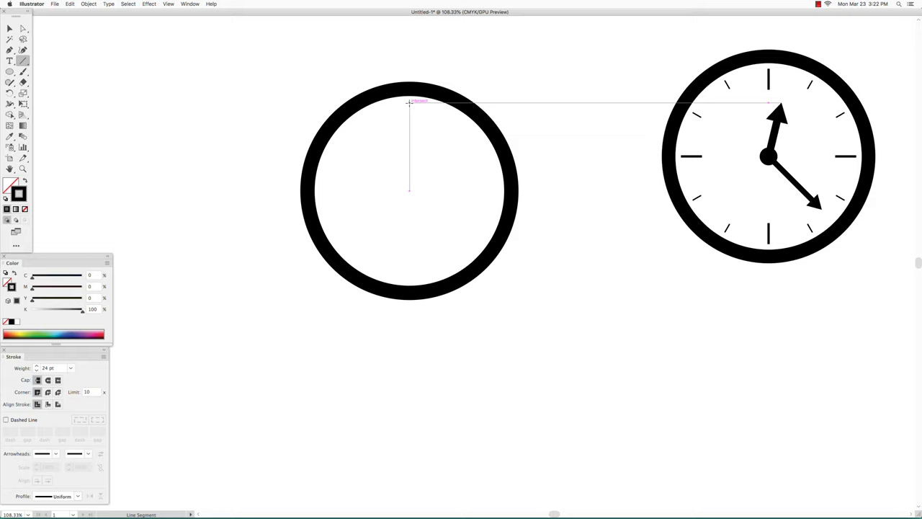
pyautogui.moveTo(409, 103); pyautogui.dragTo(409, 110)
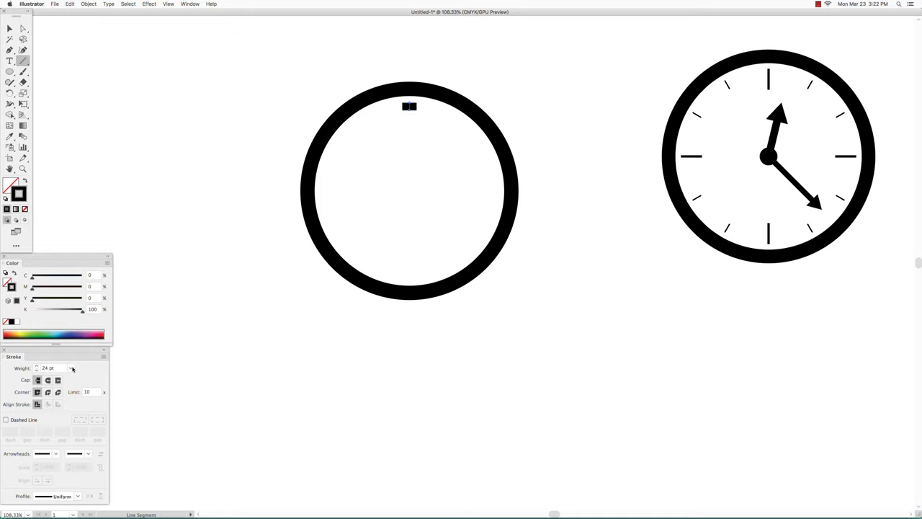
# Set the top tick's stroke weight to the 1 pt preset
pyautogui.click(70, 368)
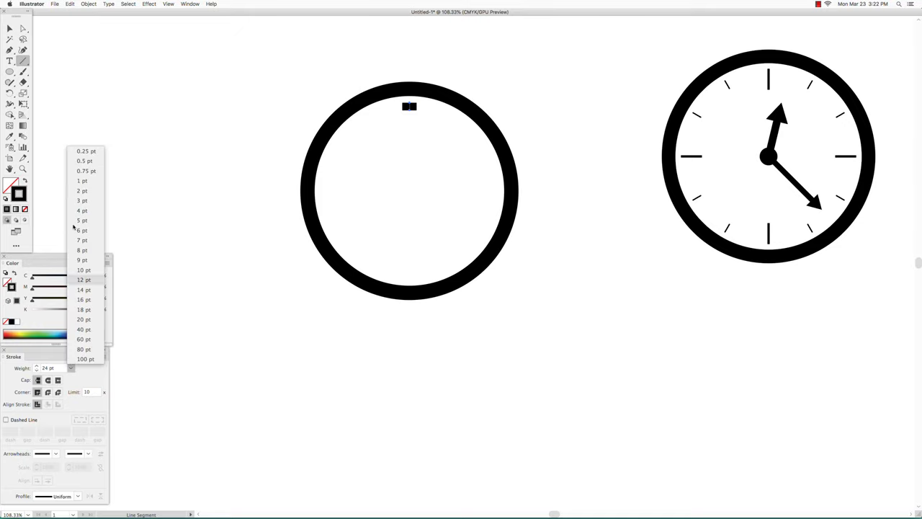
pyautogui.click(83, 180)
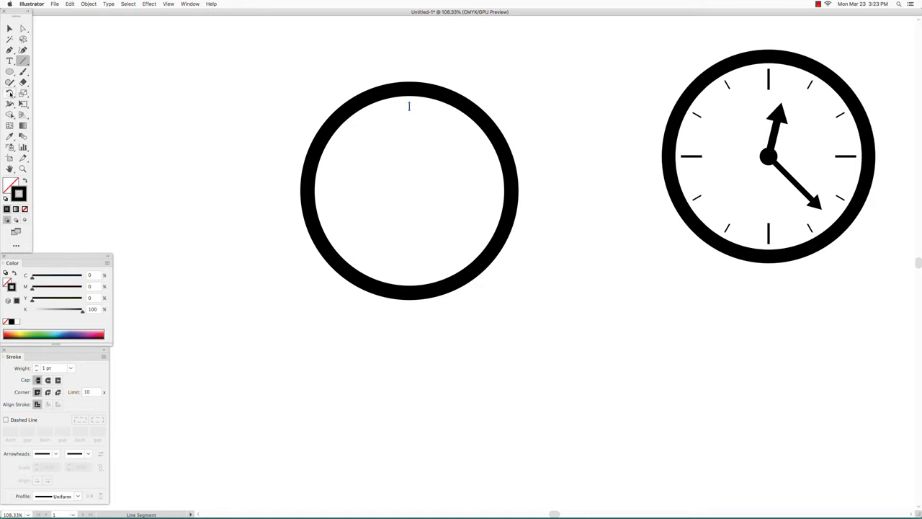
# Rotate a copy of the tick 30° around the circle's centre point
pyautogui.click(10, 93)
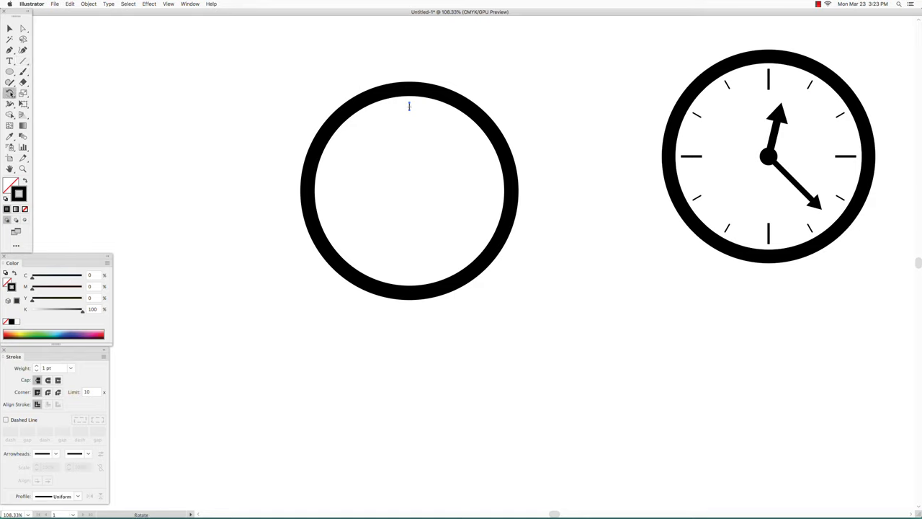
pyautogui.keyDown('alt'); pyautogui.click(409, 190); pyautogui.keyUp('alt')
pyautogui.moveTo(611, 201); pyautogui.dragTo(158, 95)
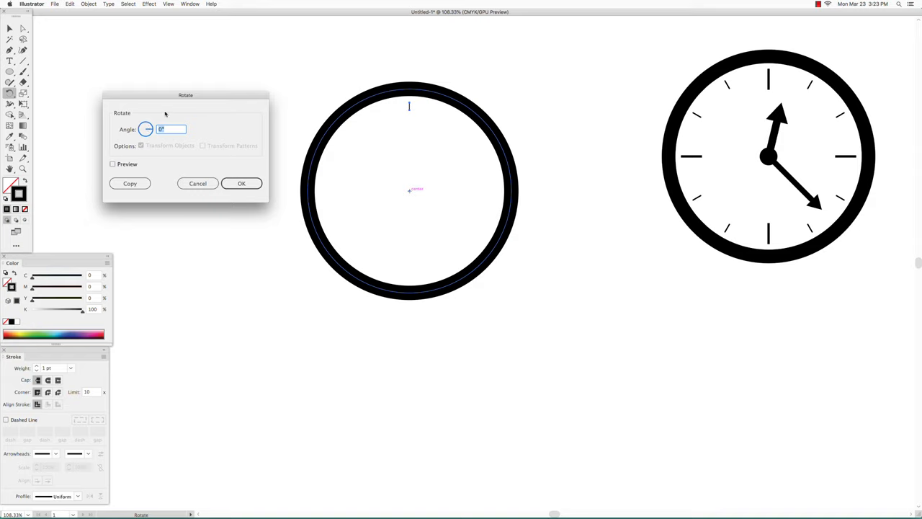
pyautogui.write('3')
pyautogui.click(131, 183)
pyautogui.click(130, 184)
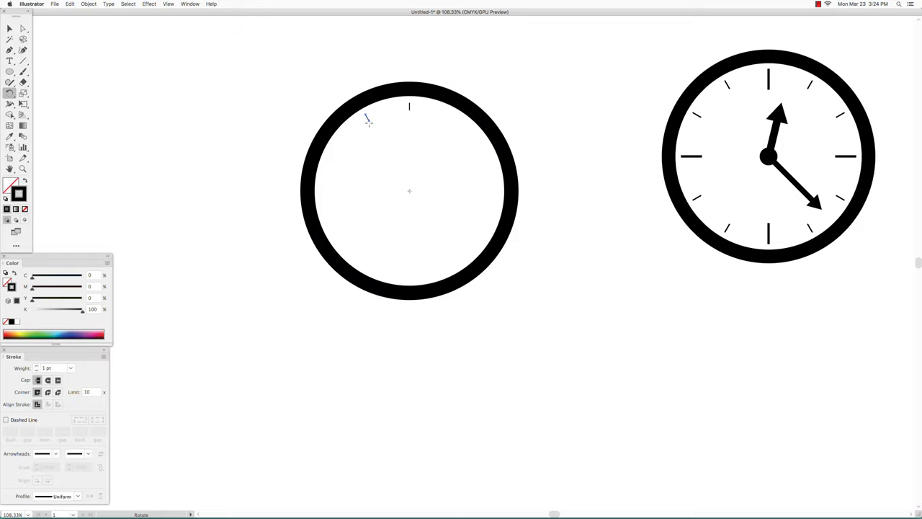
# Repeat the 30° rotated copy with Transform Again and Cmd+D to add more ticks
pyautogui.click(89, 4)
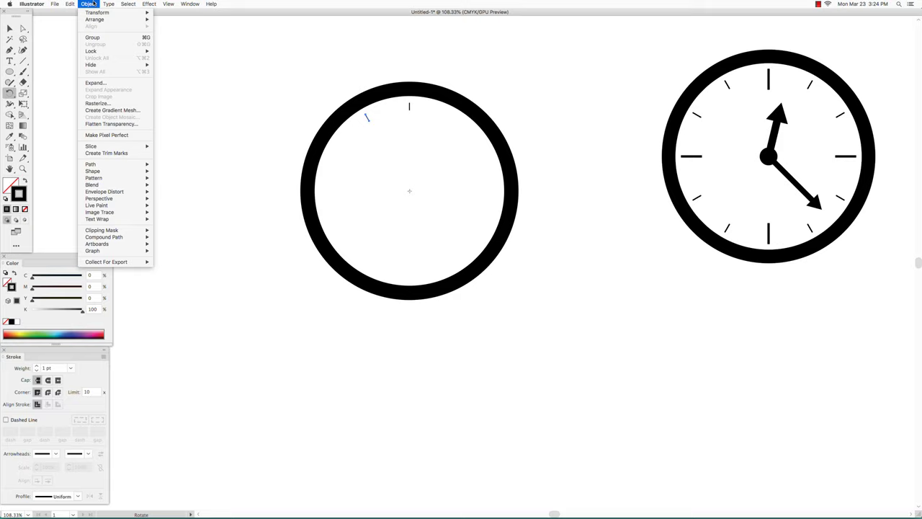
pyautogui.moveTo(99, 14)
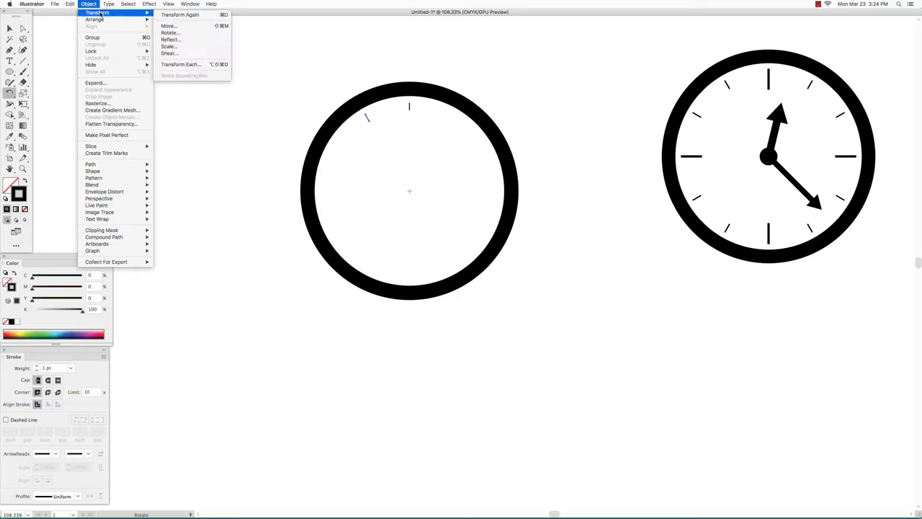
pyautogui.click(194, 15)
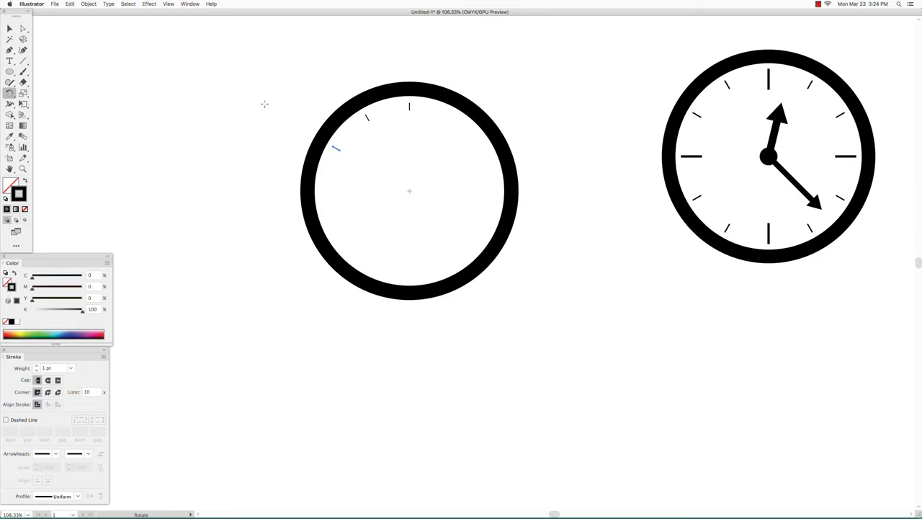
pyautogui.press('super')
pyautogui.press('super+d')
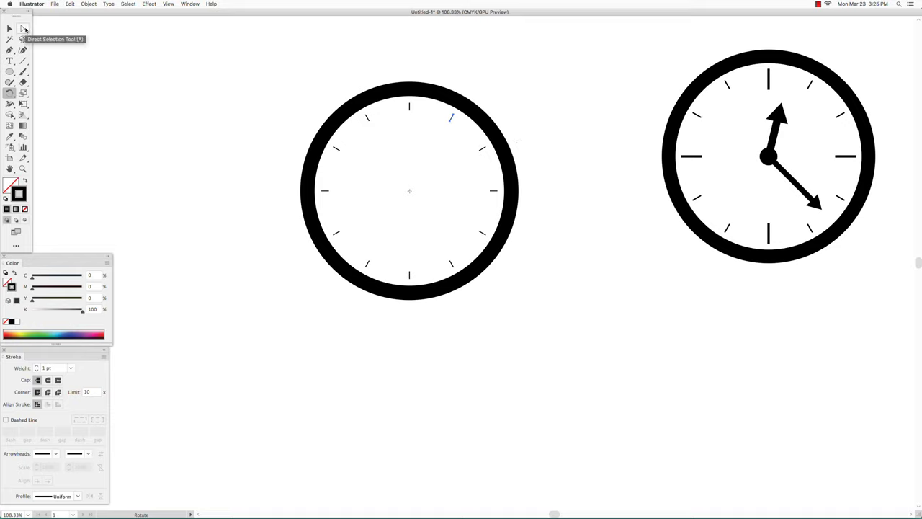
# Select the 12, 3, 6 and 9 o'clock ticks with the Direct Selection tool
pyautogui.click(24, 29)
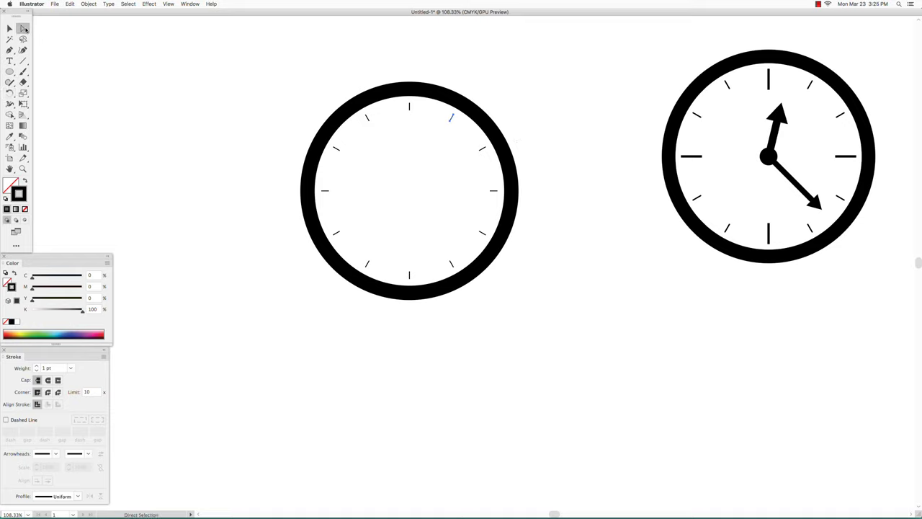
pyautogui.click(409, 110)
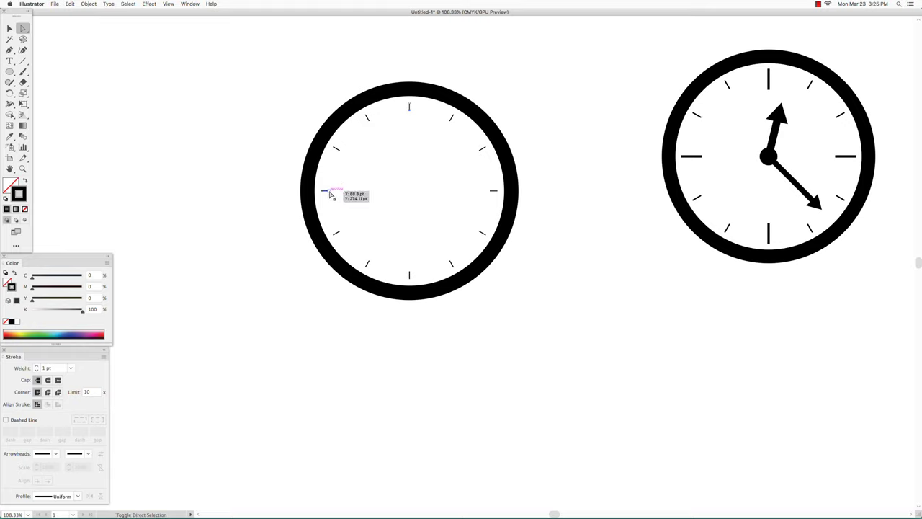
pyautogui.keyDown('shift'); pyautogui.click(492, 191); pyautogui.keyUp('shift')
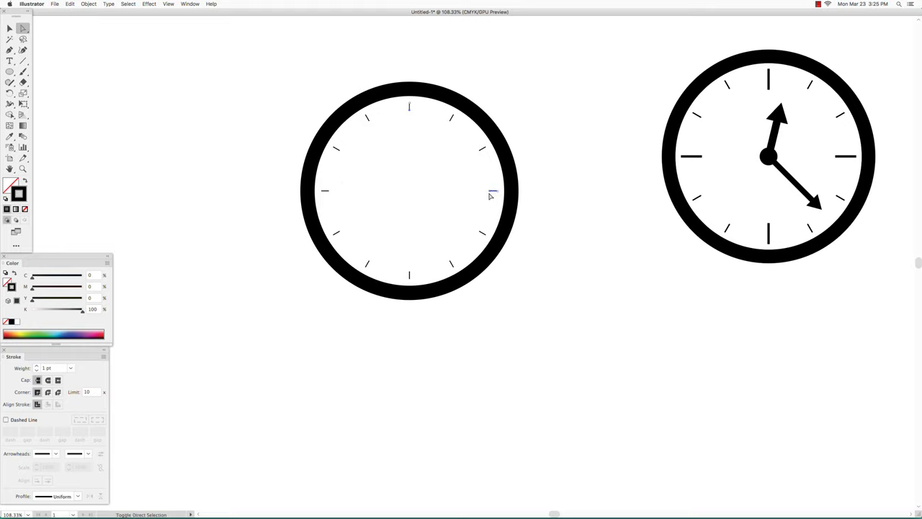
pyautogui.keyDown('shift'); pyautogui.click(408, 273); pyautogui.keyUp('shift')
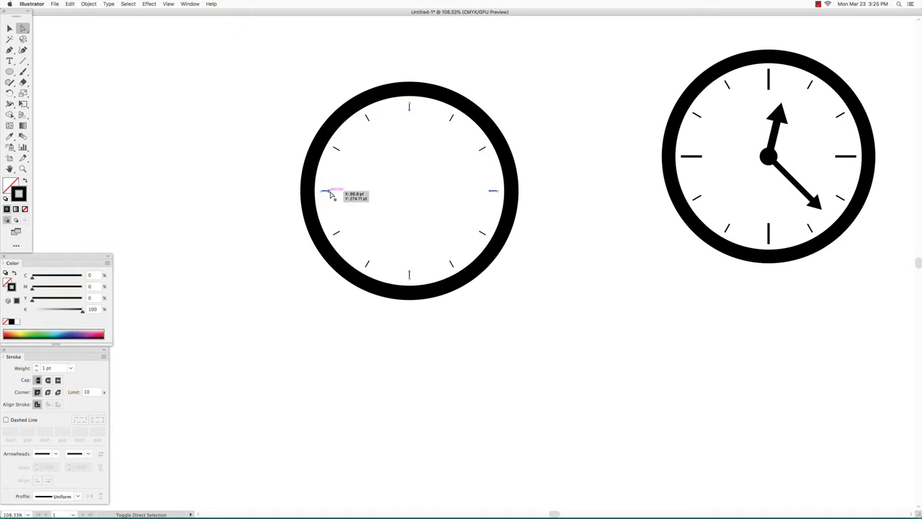
pyautogui.moveTo(331, 194); pyautogui.dragTo(325, 192)
# Scale the four selected ticks outward with the Scale tool to lengthen them
pyautogui.click(23, 93)
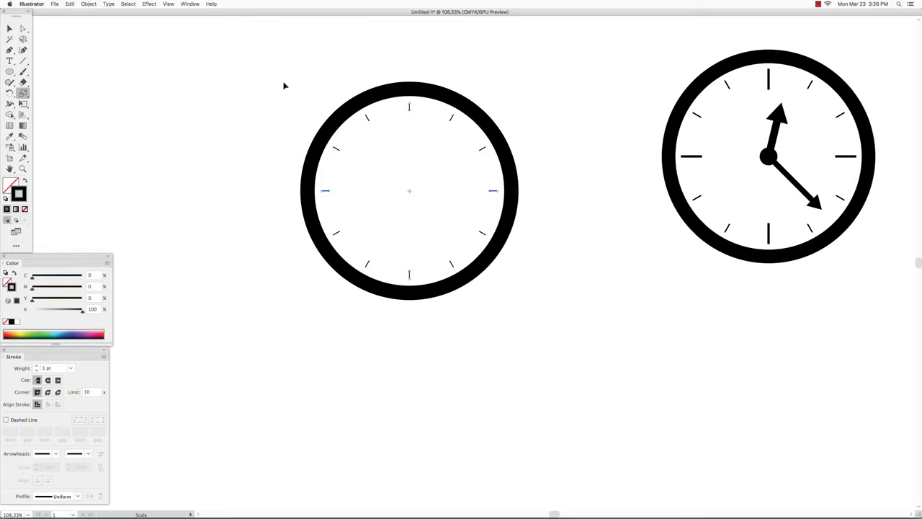
pyautogui.moveTo(284, 86); pyautogui.dragTo(301, 94)
# Raise the main ticks to 3 pt and draw a small black-filled, unstroked centre circle
pyautogui.click(37, 367)
pyautogui.click(36, 368)
pyautogui.click(11, 73)
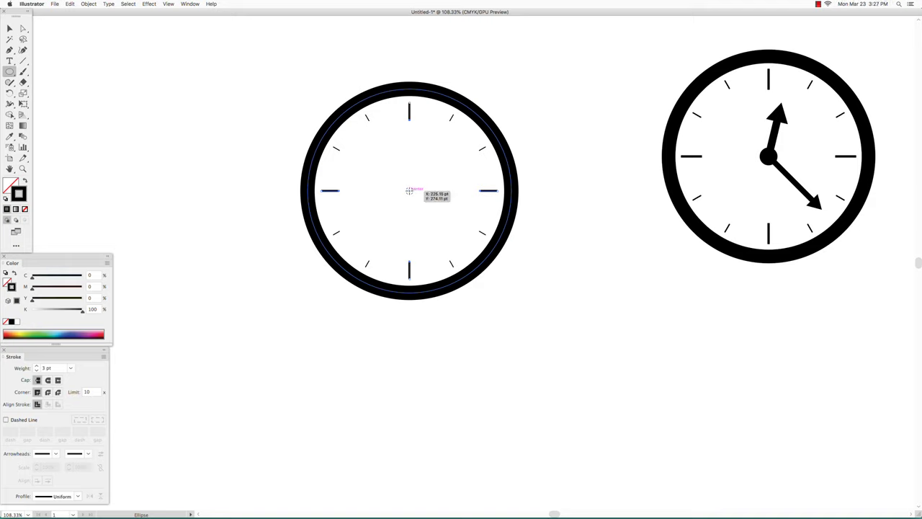
pyautogui.moveTo(409, 191); pyautogui.dragTo(416, 199)
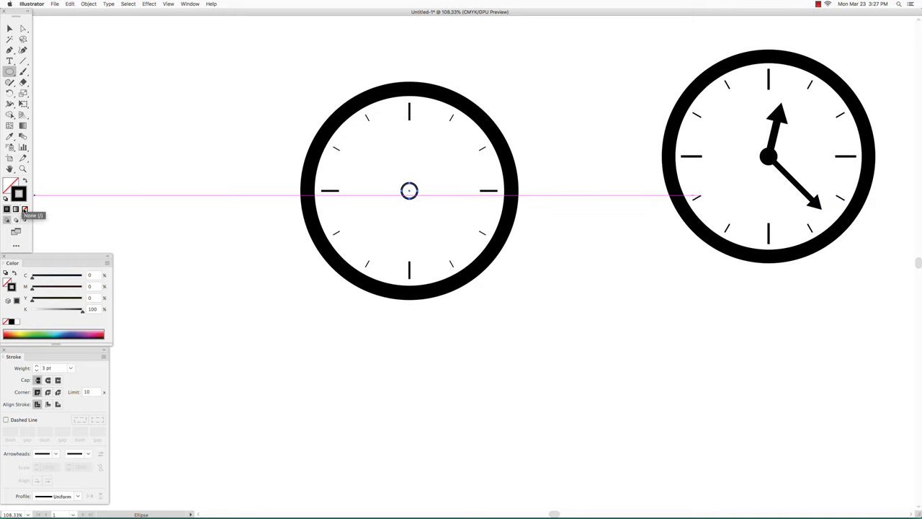
pyautogui.click(24, 209)
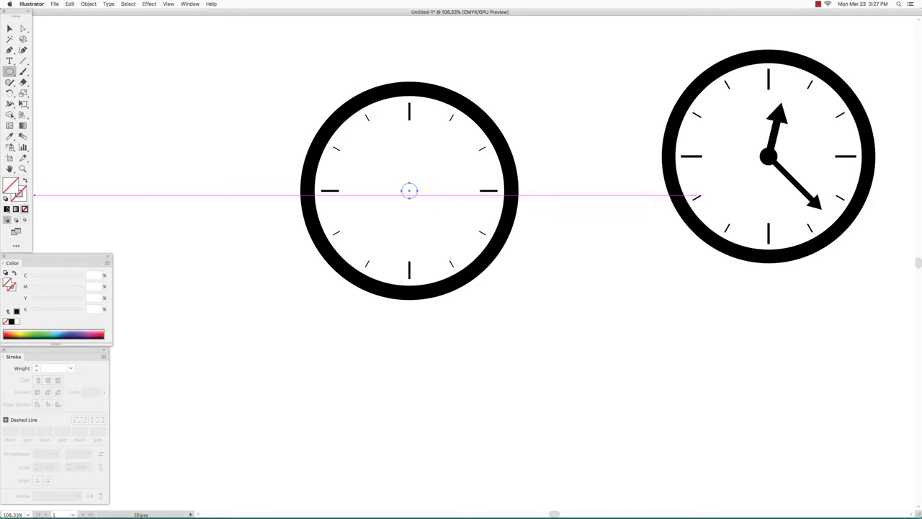
pyautogui.click(6, 209)
pyautogui.press('\\')
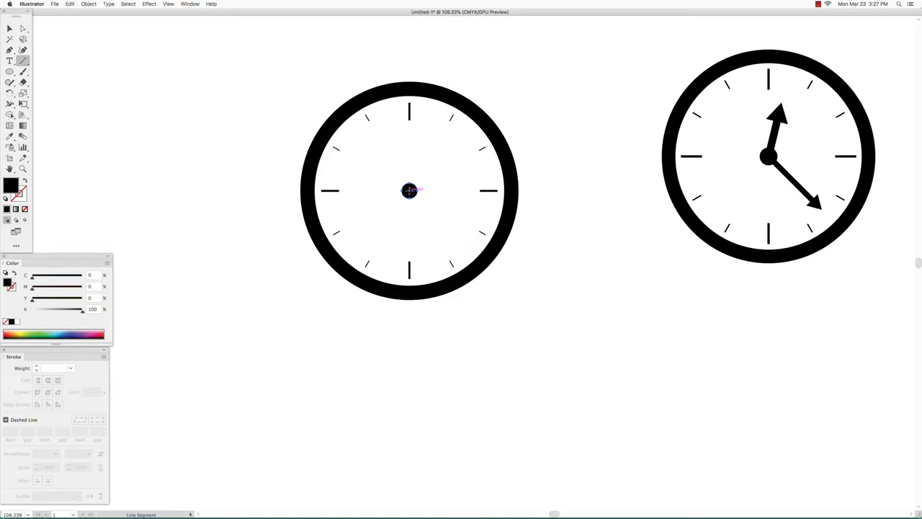
# Draw a line from the centre toward 12 o'clock with a 10 pt black stroke
pyautogui.moveTo(409, 190); pyautogui.dragTo(422, 146)
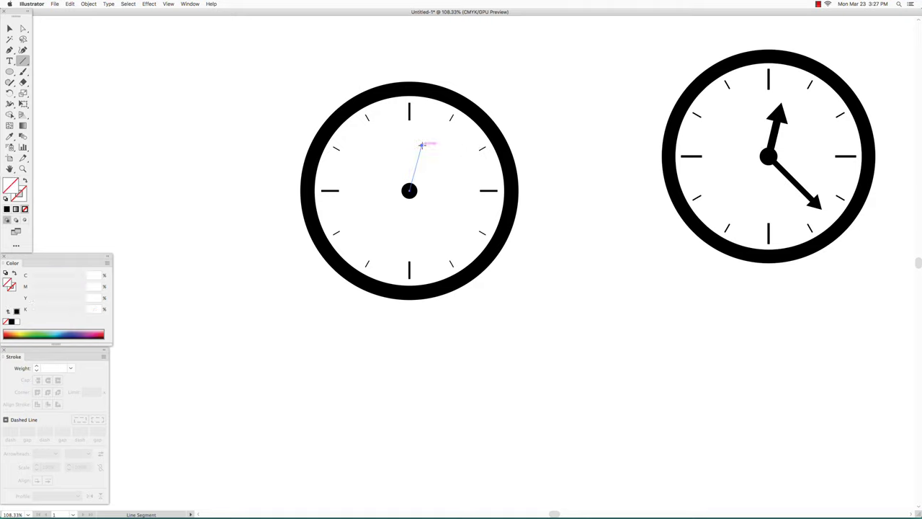
pyautogui.click(24, 196)
pyautogui.click(12, 322)
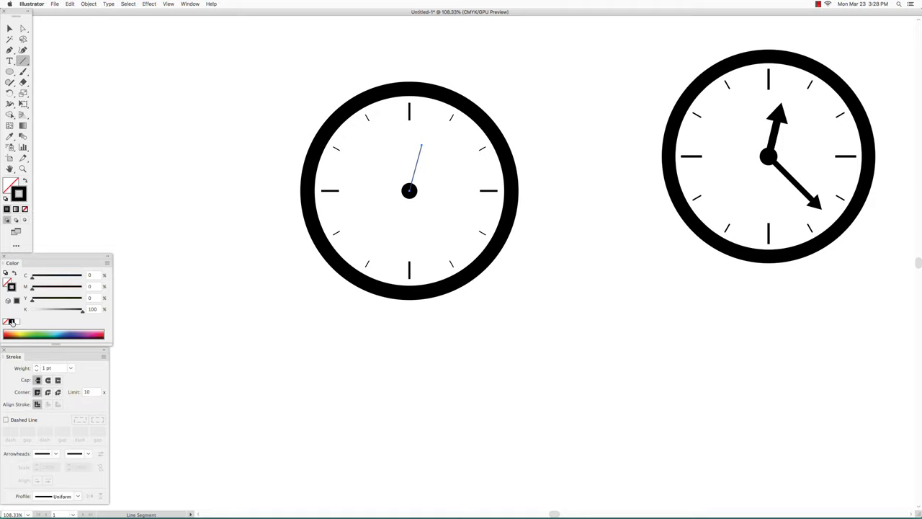
pyautogui.click(38, 367)
pyautogui.click(37, 367)
pyautogui.click(38, 367)
pyautogui.click(37, 367)
pyautogui.click(37, 366)
pyautogui.click(37, 367)
pyautogui.click(38, 367)
pyautogui.click(37, 367)
pyautogui.click(37, 367)
# Add an Arrow 7 end arrowhead to the hand, scaled to 40%
pyautogui.click(88, 454)
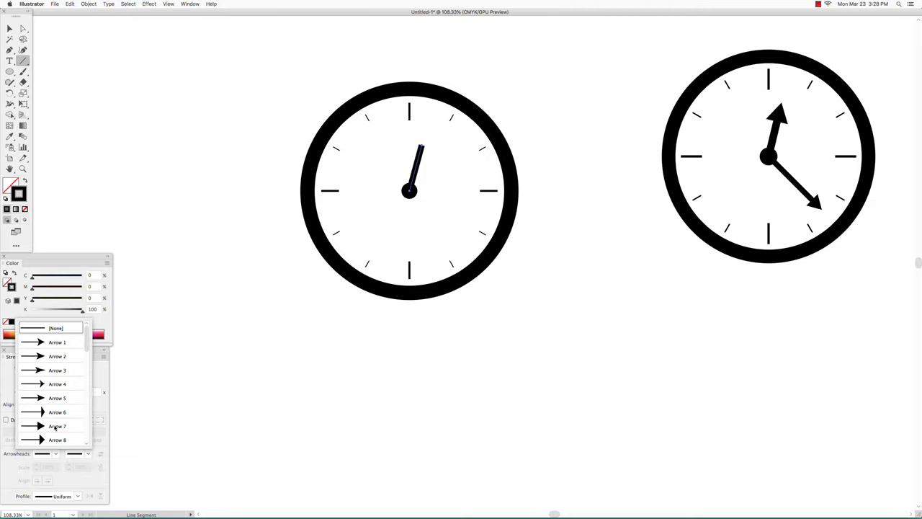
pyautogui.click(56, 427)
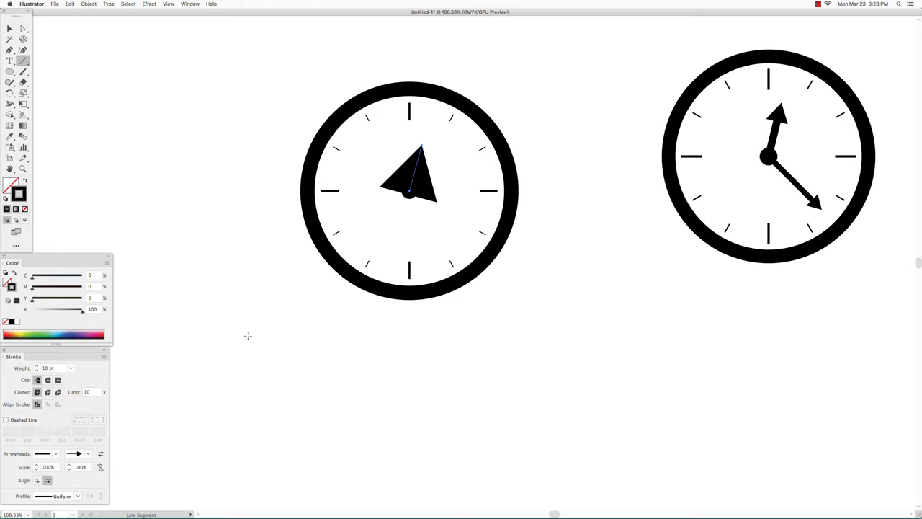
pyautogui.click(80, 467)
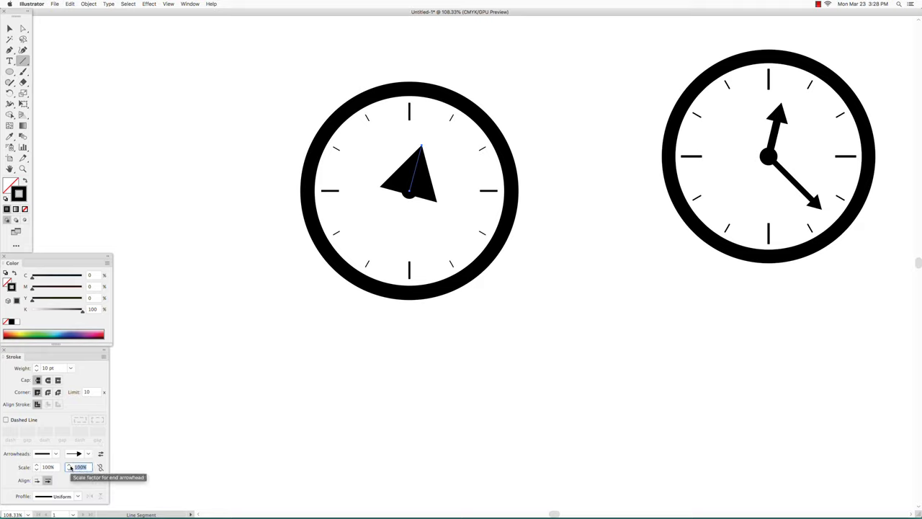
pyautogui.write('40')
pyautogui.press('Tab')
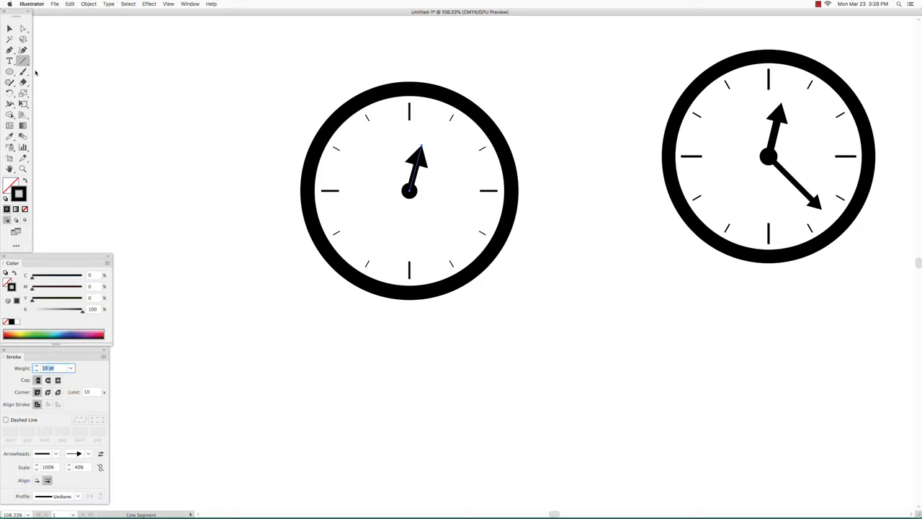
# Draw a line from the clock centre toward the lower right and give it an 8 pt stroke
pyautogui.click(24, 62)
pyautogui.moveTo(409, 190); pyautogui.dragTo(459, 244)
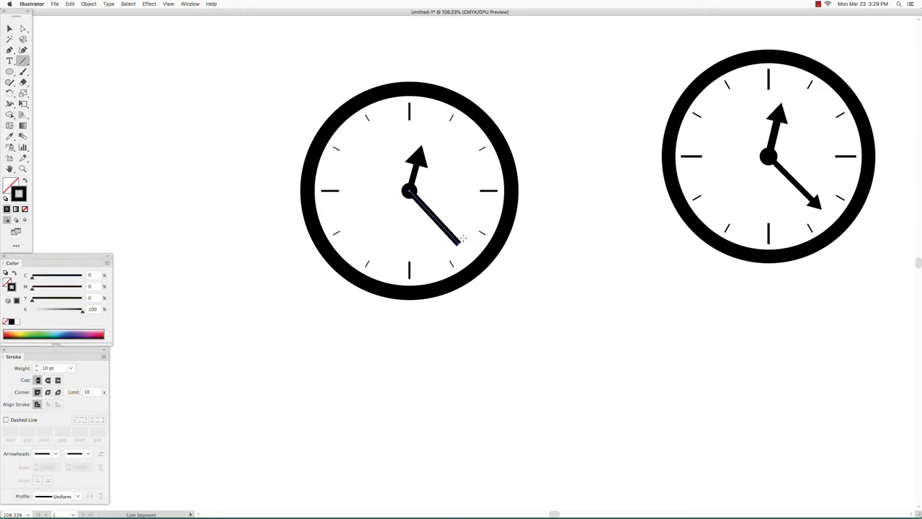
pyautogui.click(37, 371)
pyautogui.click(36, 370)
# Put an Arrow 7 end arrowhead on the new hand, scaled to 30%
pyautogui.click(89, 455)
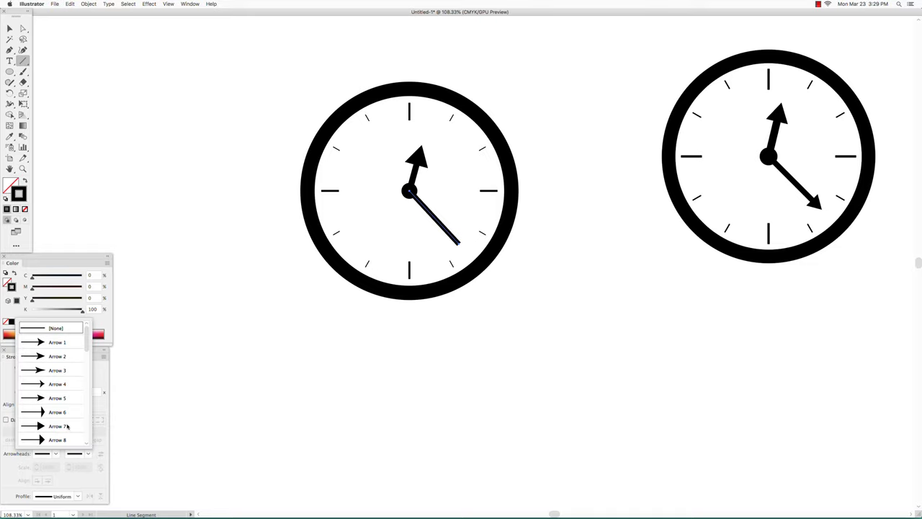
pyautogui.click(57, 426)
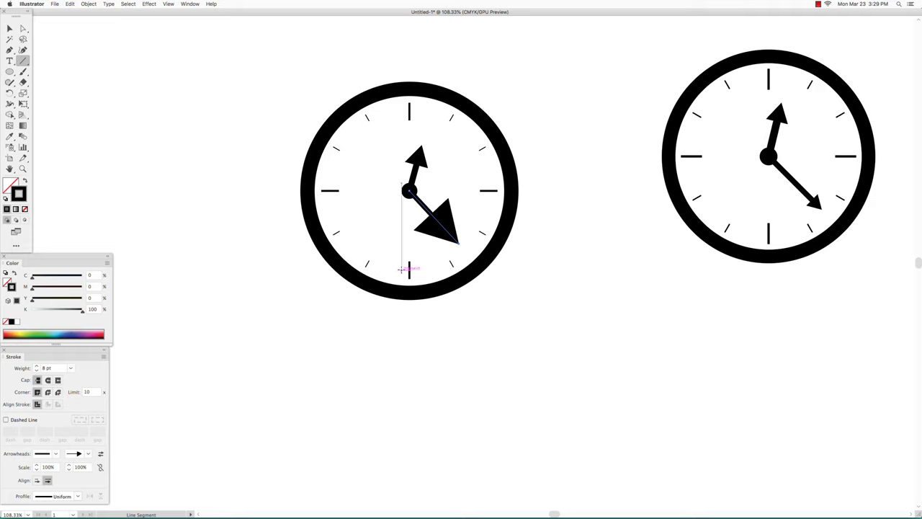
pyautogui.click(81, 468)
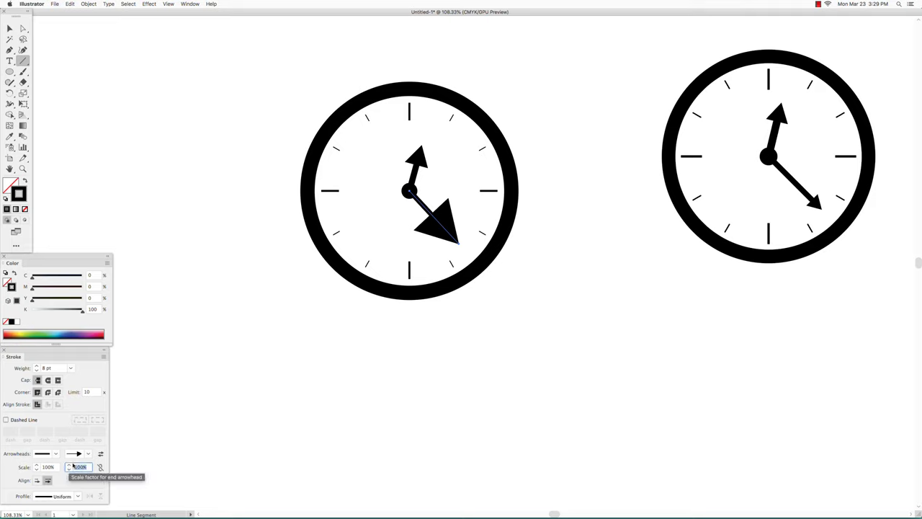
pyautogui.write('30')
pyautogui.press('Return')
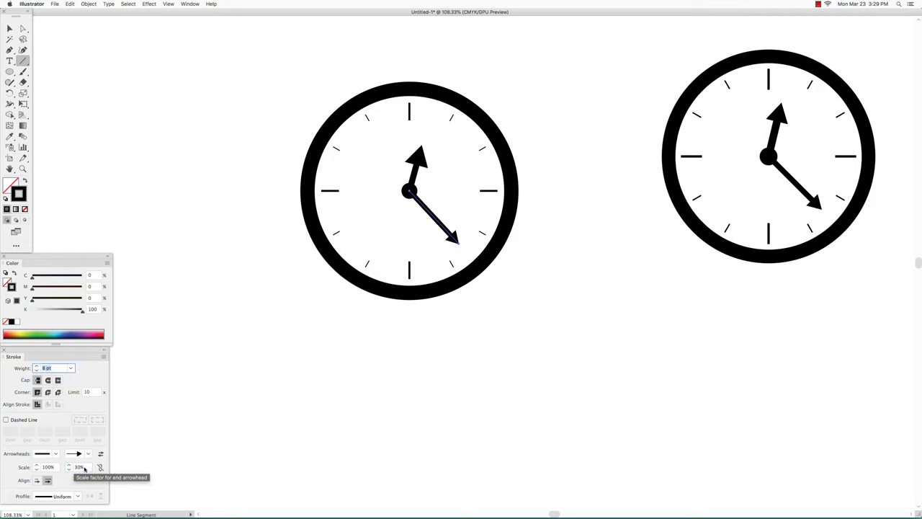
pyautogui.write('40')
pyautogui.press('Tab')
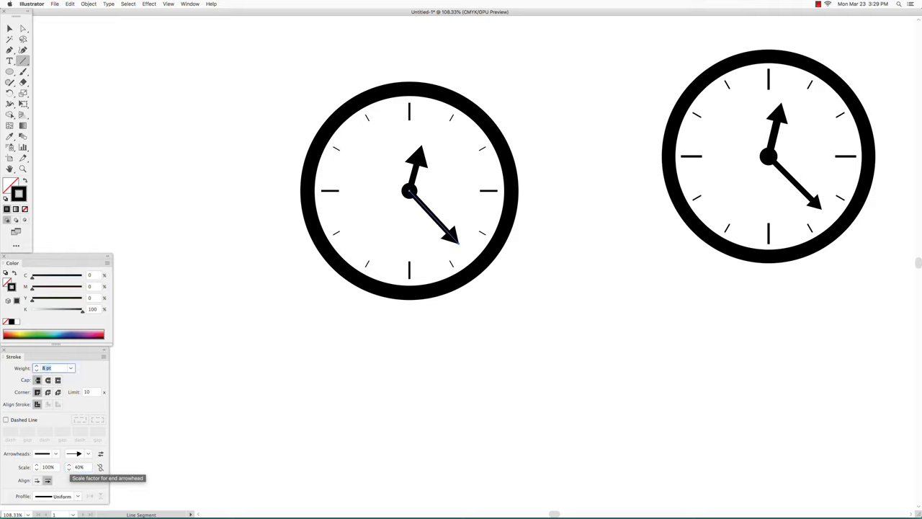
pyautogui.click(78, 468)
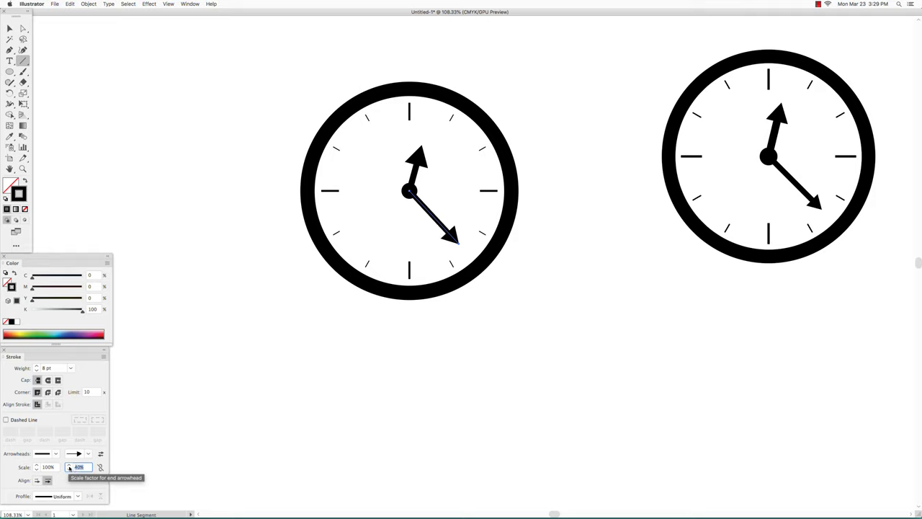
pyautogui.write('30')
pyautogui.press('Tab')
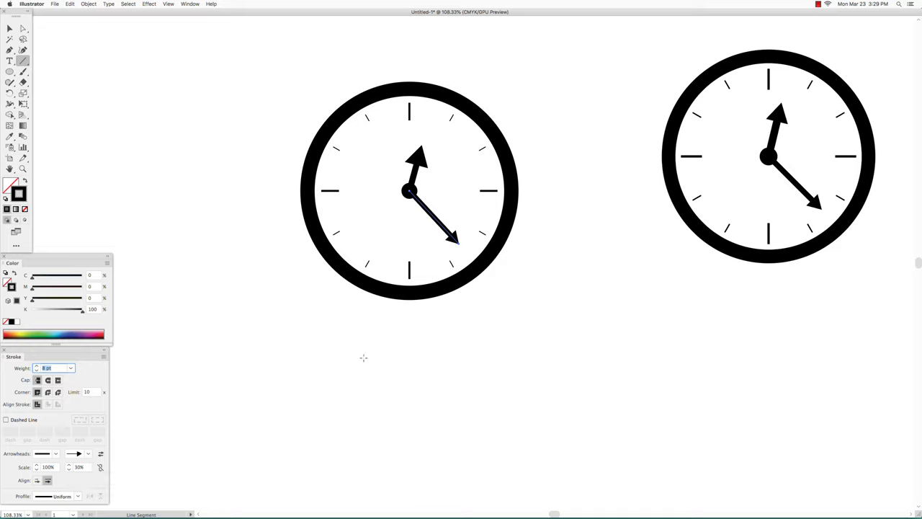